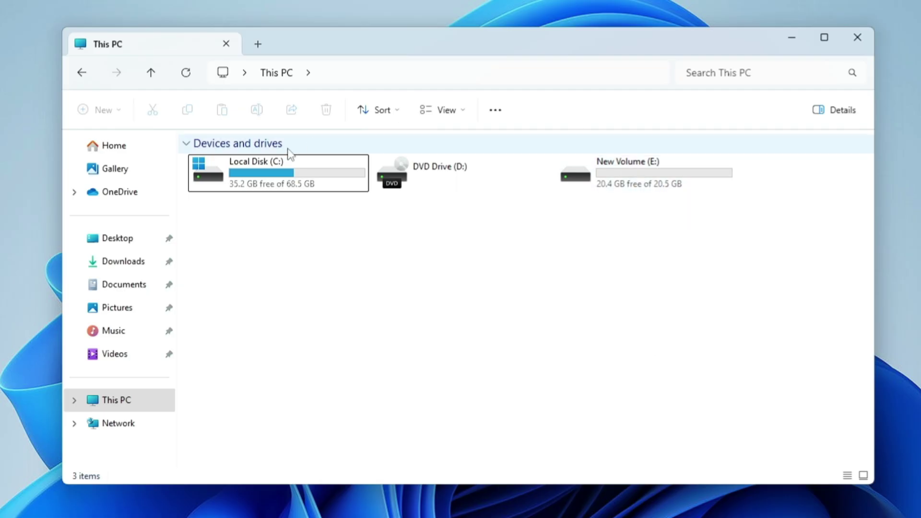
Review the C: and E: drives, then launch Disk Management from the Win+X menu.
left_click(276, 183)
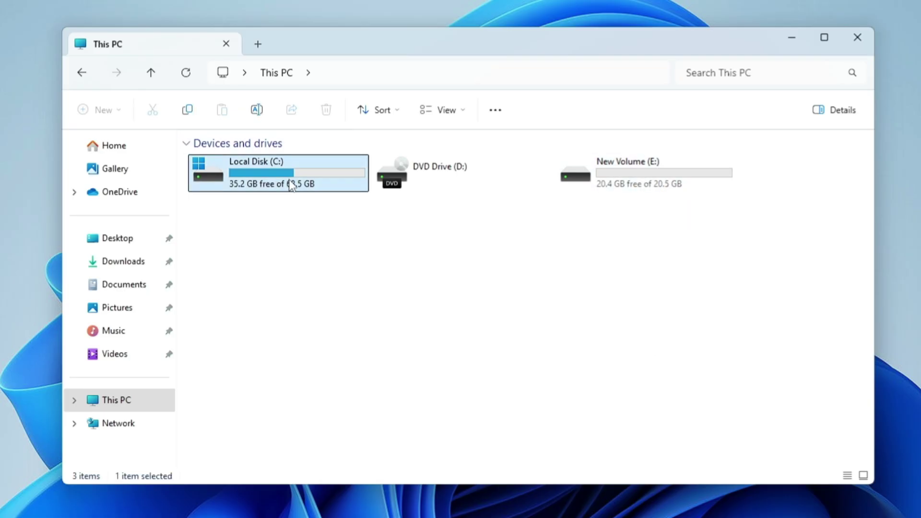
left_click(610, 170)
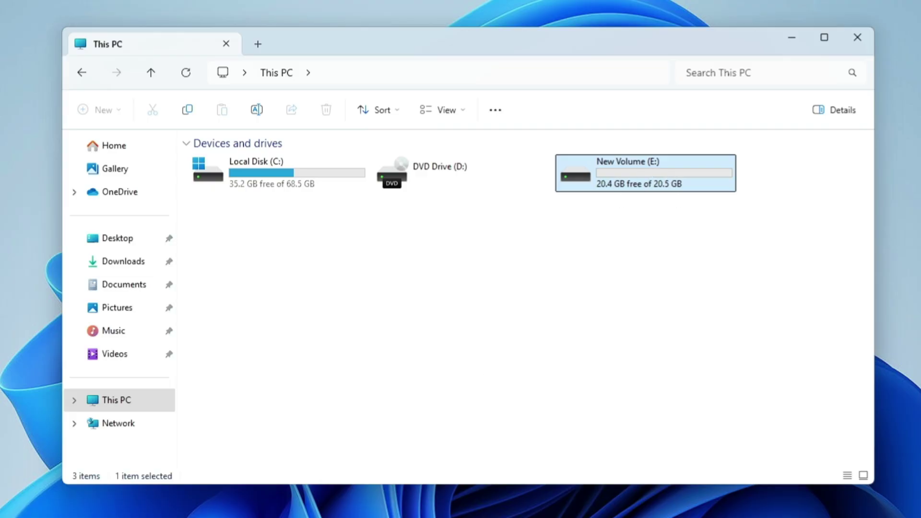
right_click(333, 507)
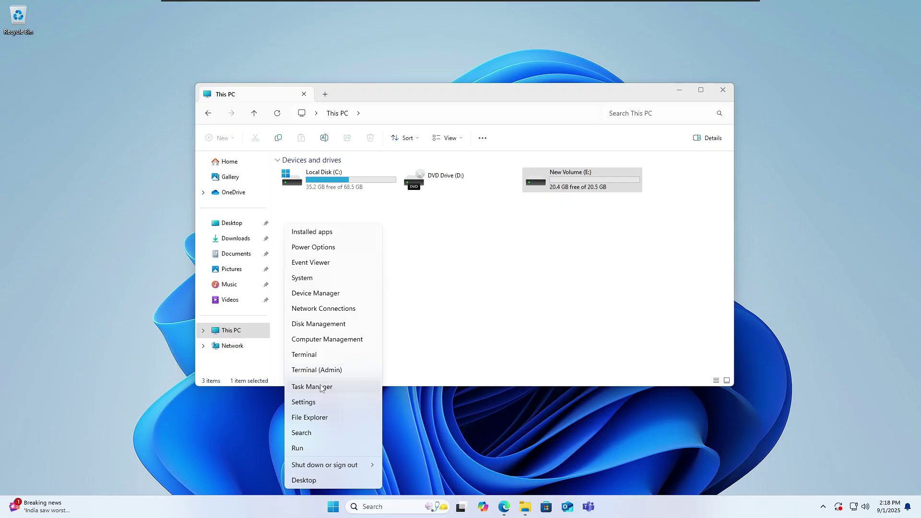
left_click(318, 323)
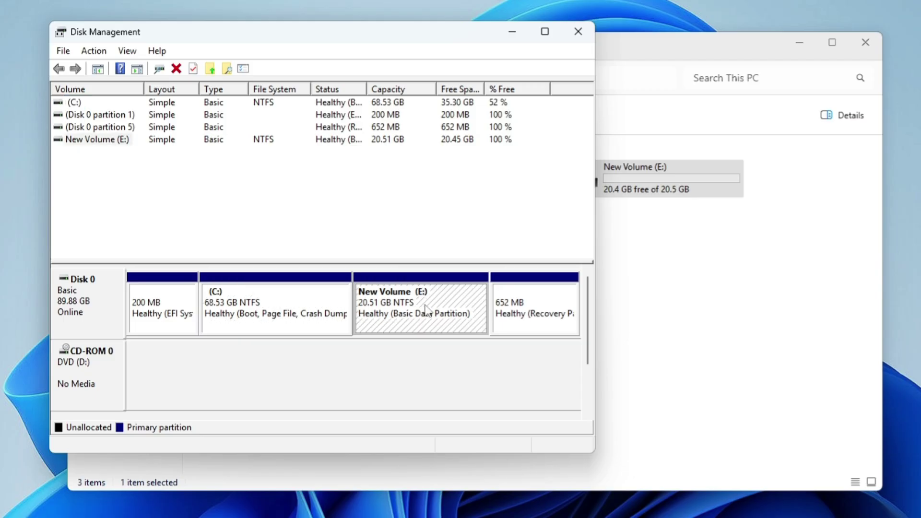
Shrink New Volume (E:) by 10000 MB, leaving 9.77 GB unallocated.
right_click(419, 300)
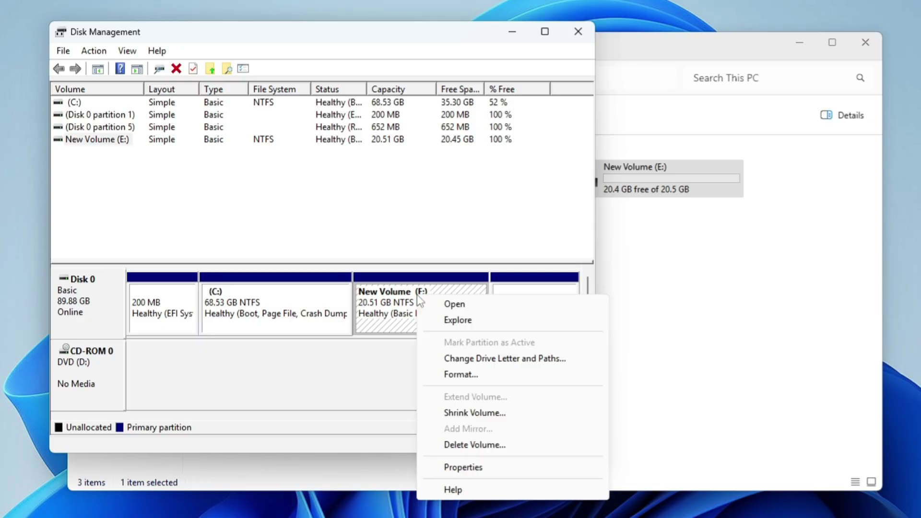
left_click(473, 413)
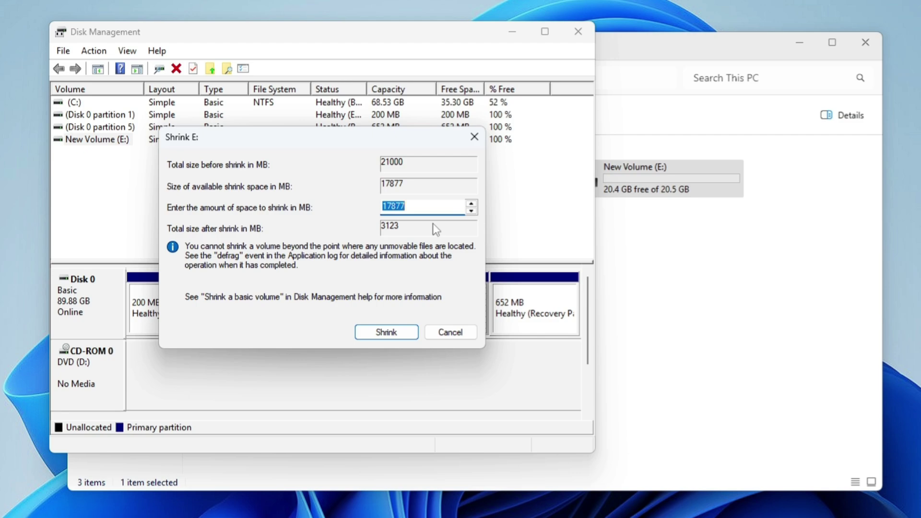
type("10000")
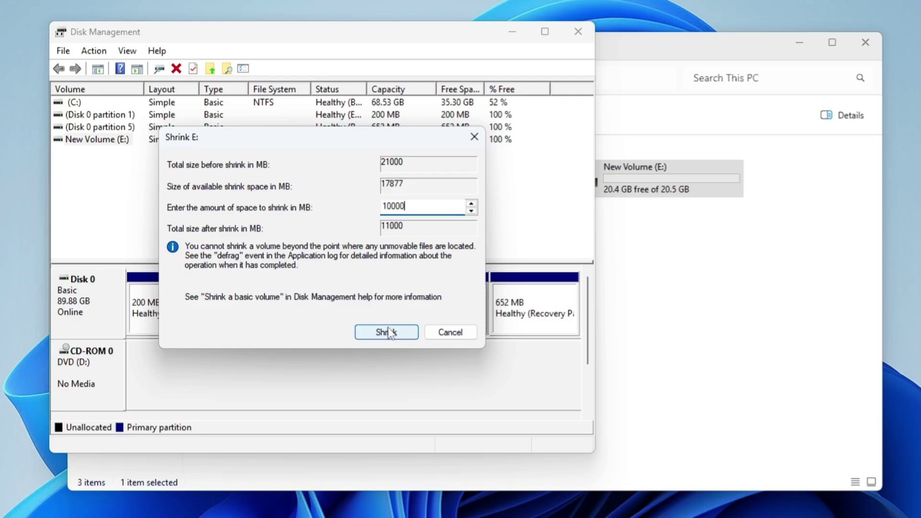
left_click(388, 333)
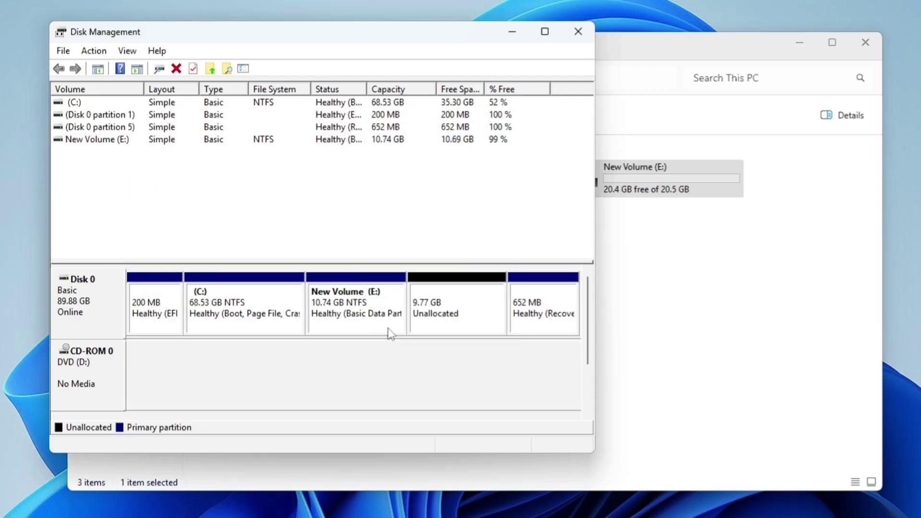
left_click(444, 312)
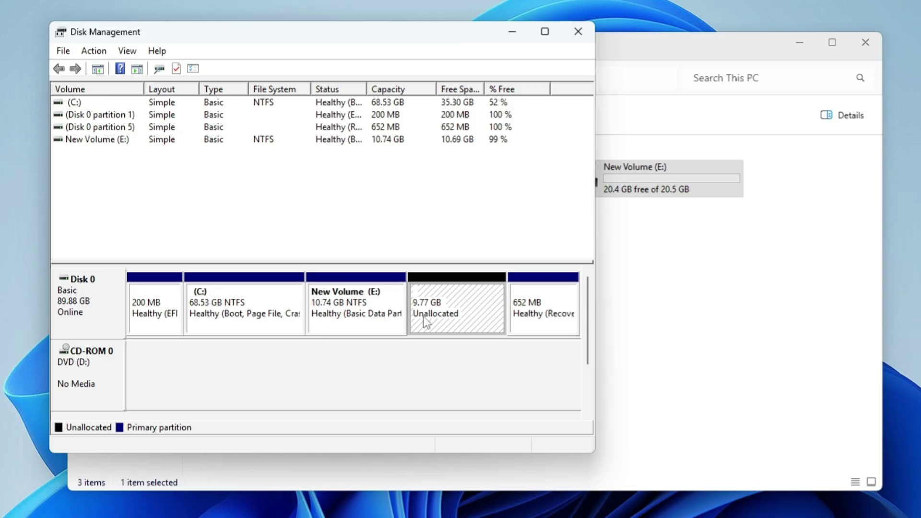
left_click(248, 303)
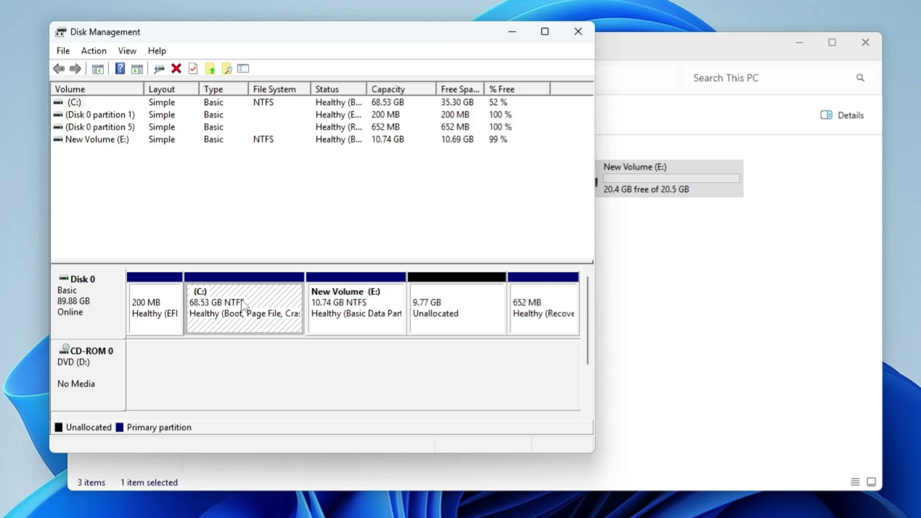
right_click(243, 305)
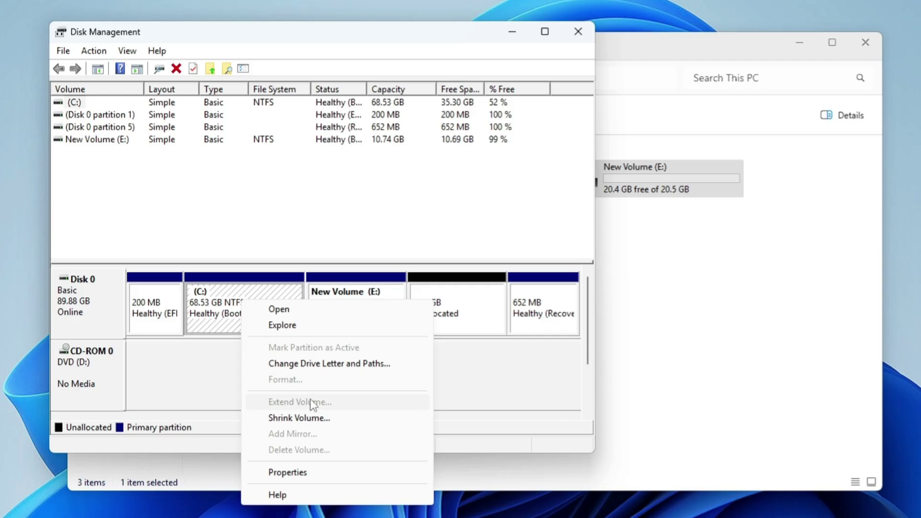
left_click(476, 390)
left_click(249, 295)
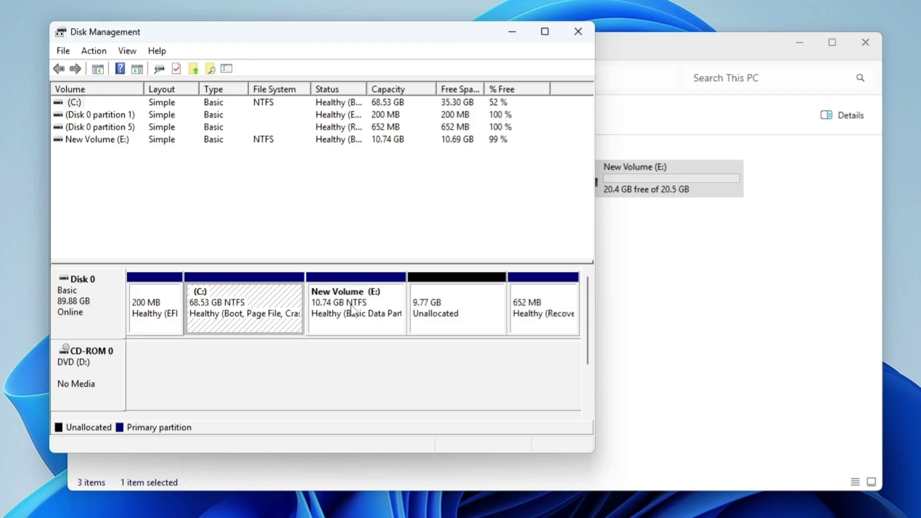
left_click(441, 304)
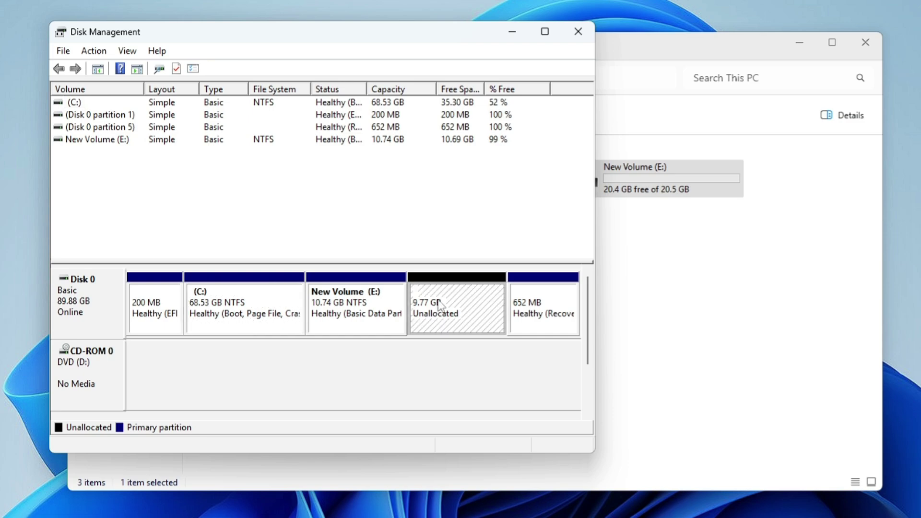
left_click(360, 301)
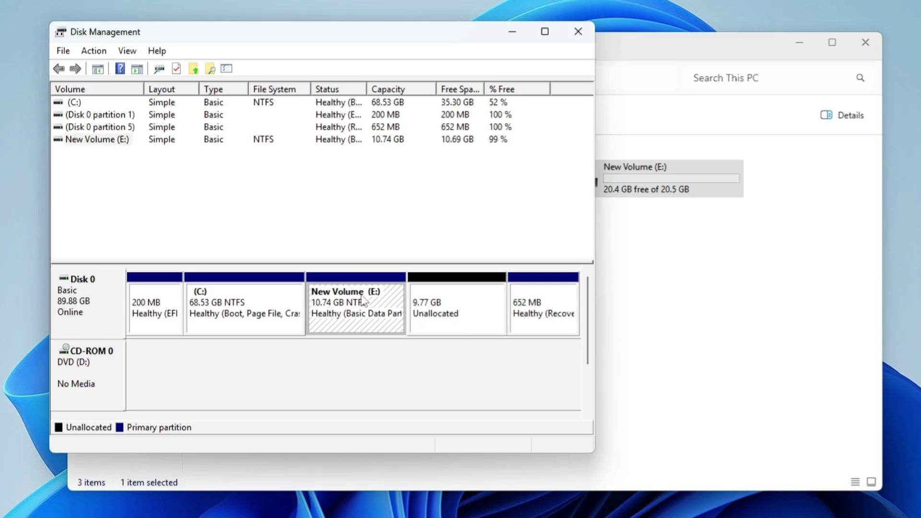
right_click(362, 305)
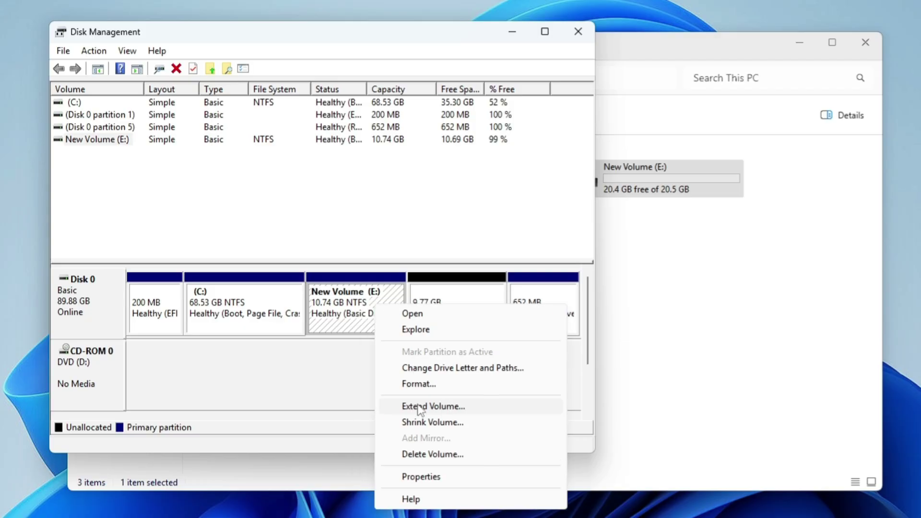
left_click(371, 382)
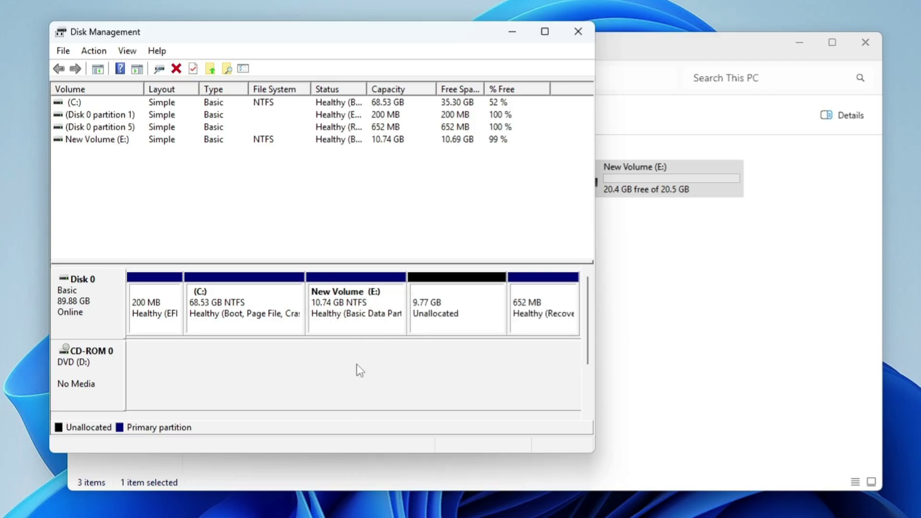
left_click(249, 311)
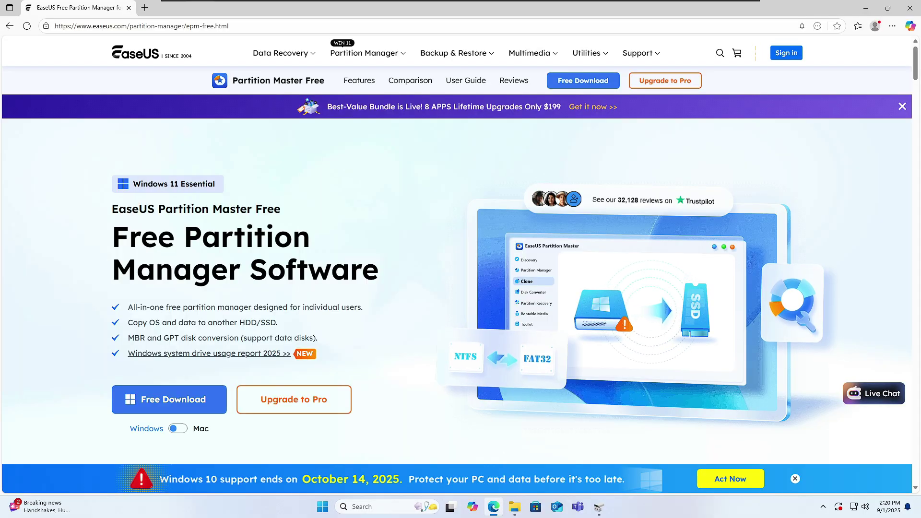
scroll(460, 288, "down", 1)
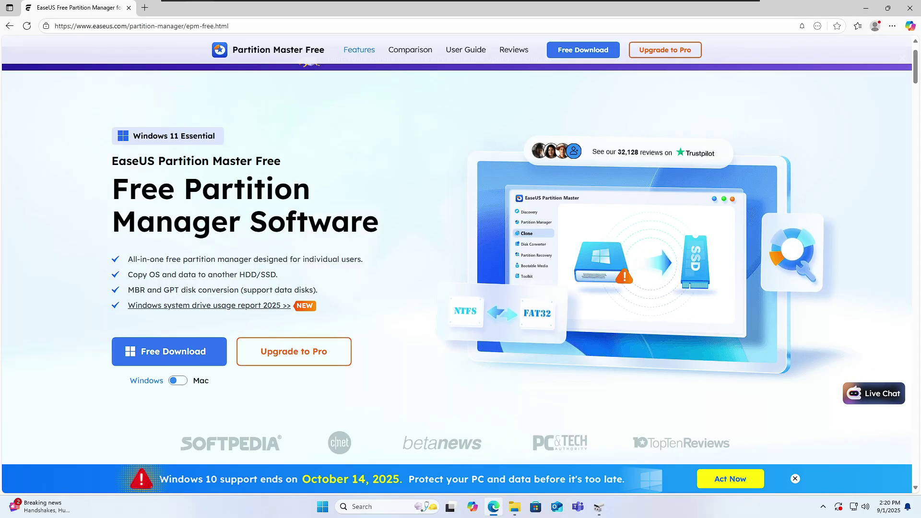
Download EaseUS Partition Master Free, run its installer and approve the UAC prompt.
left_click(203, 351)
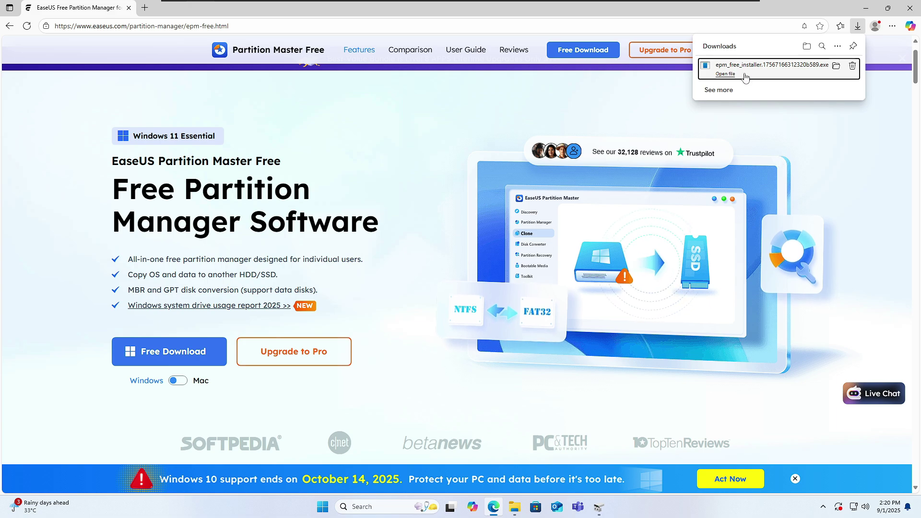
left_click(726, 73)
left_click(485, 336)
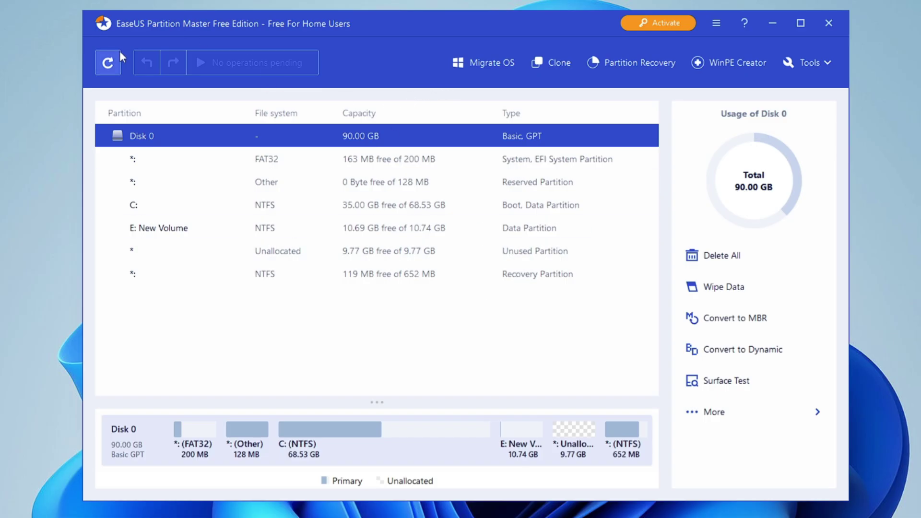
Bring up the Resize/Move dialog for the C: partition from its context menu.
left_click(343, 207)
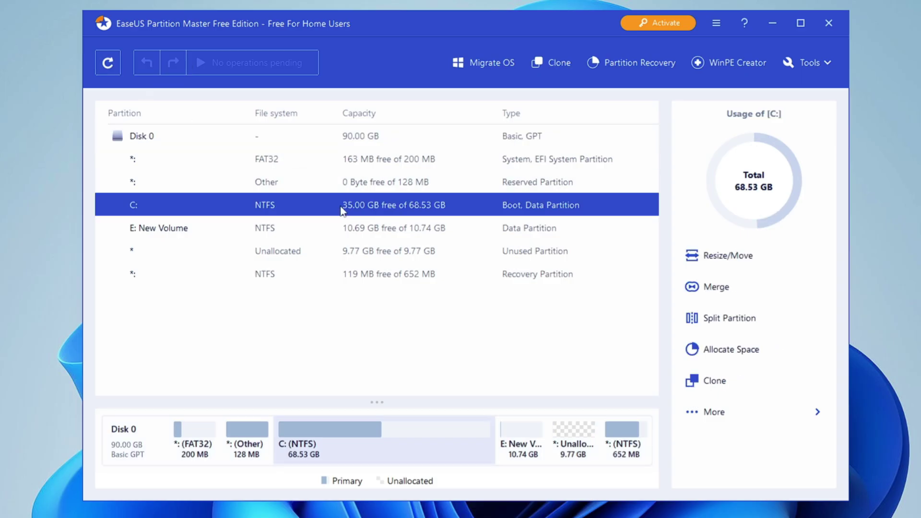
right_click(337, 210)
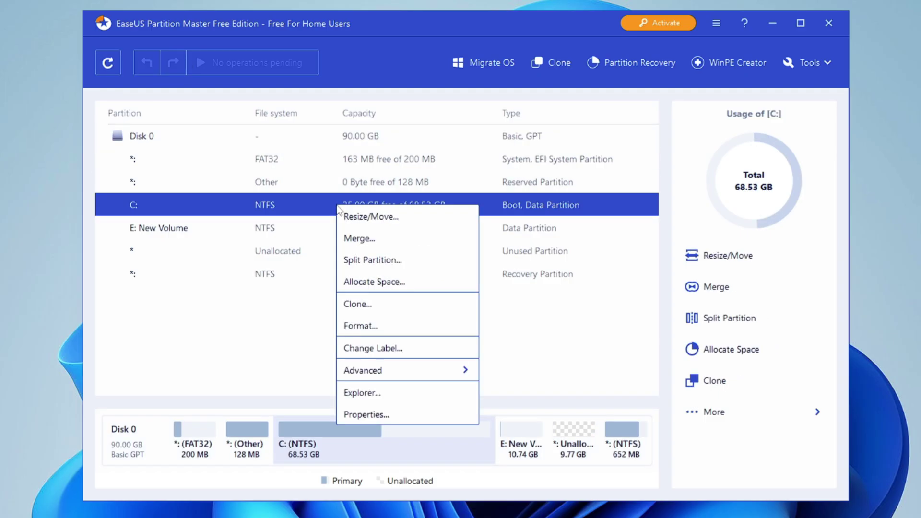
left_click(362, 218)
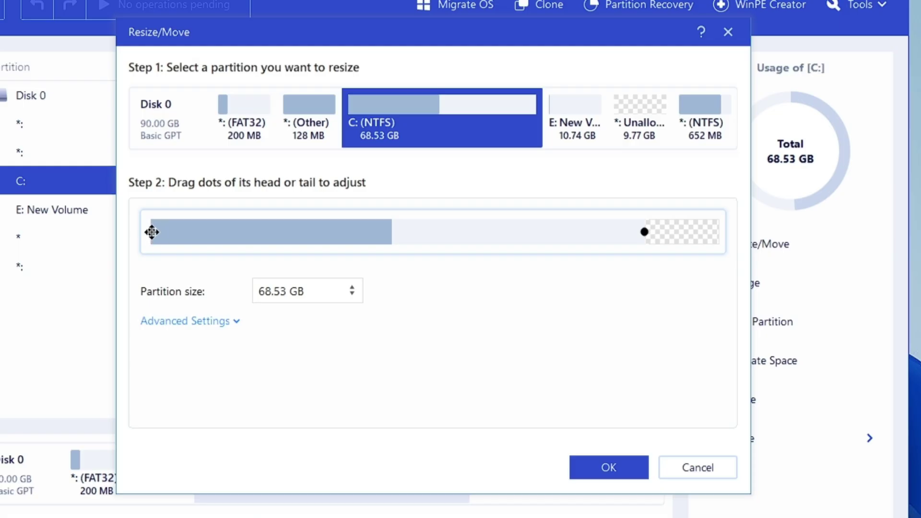
Drag the partition bar so the 9.77 GB unallocated block follows C:, and confirm with OK.
left_click_drag(151, 232, 161, 234)
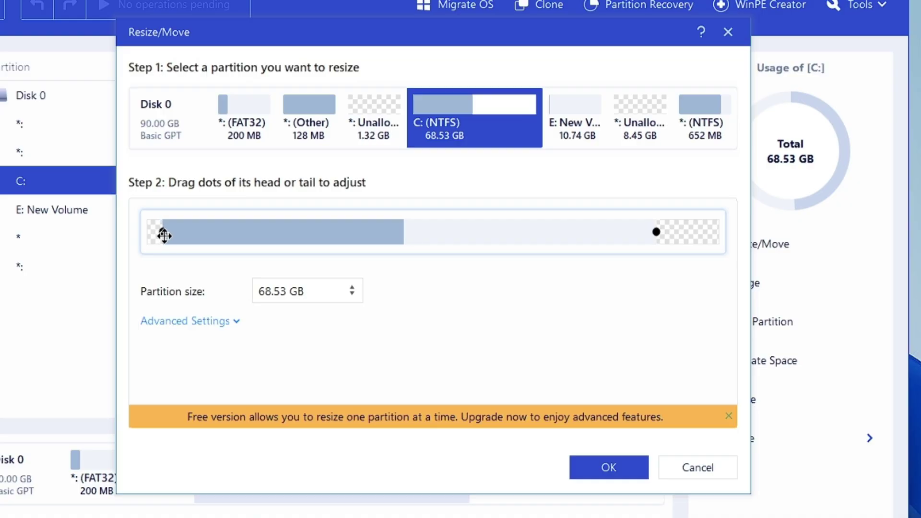
left_click_drag(161, 234, 280, 233)
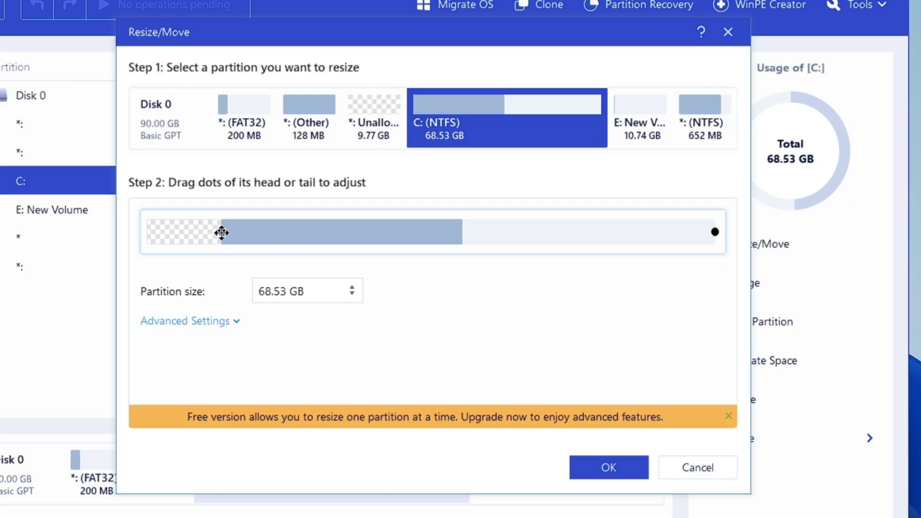
left_click_drag(222, 232, 171, 231)
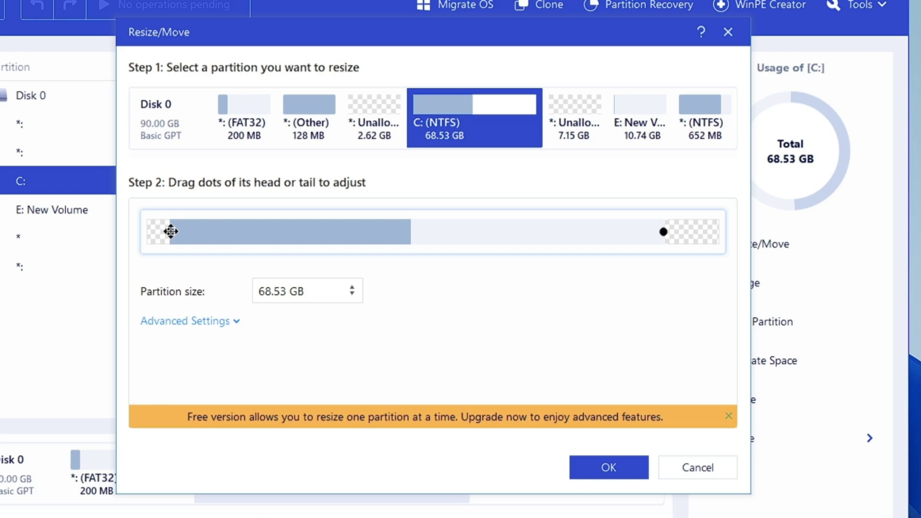
left_click_drag(171, 232, 151, 230)
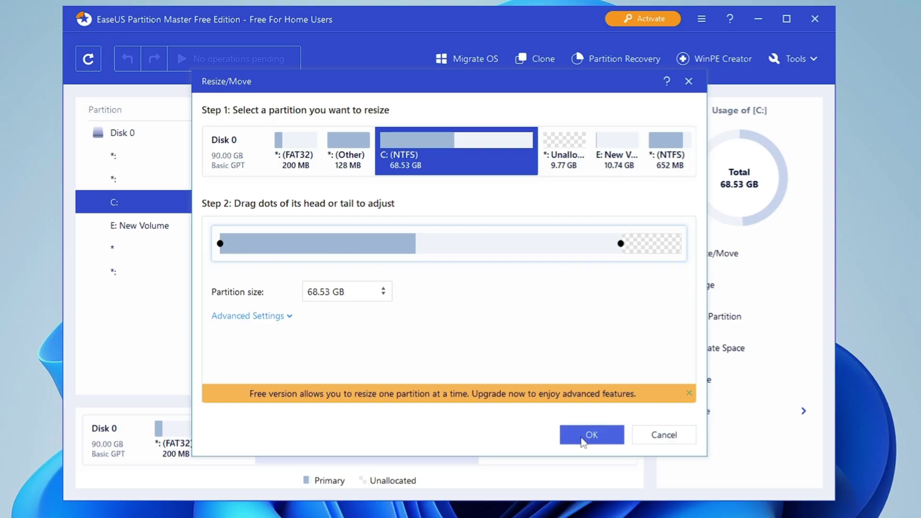
left_click(608, 468)
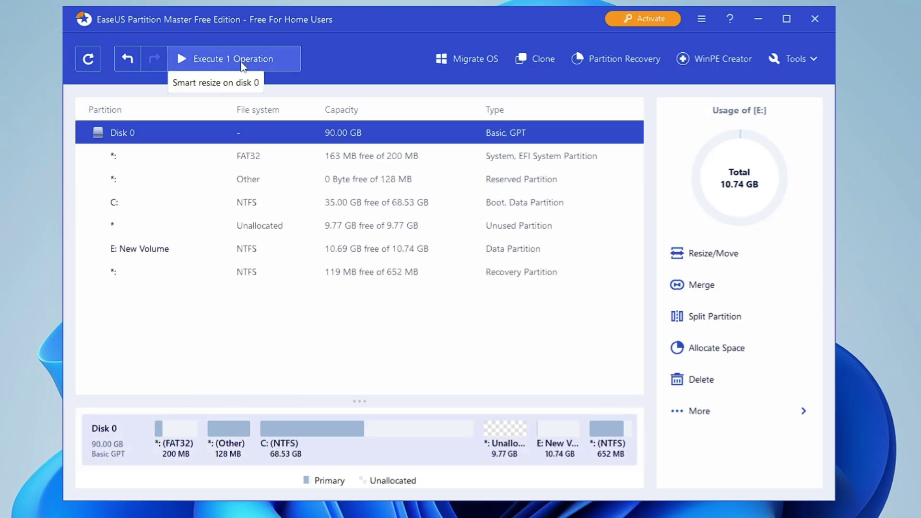
Execute the pending smart resize, apply it and finish once it completes.
left_click(243, 65)
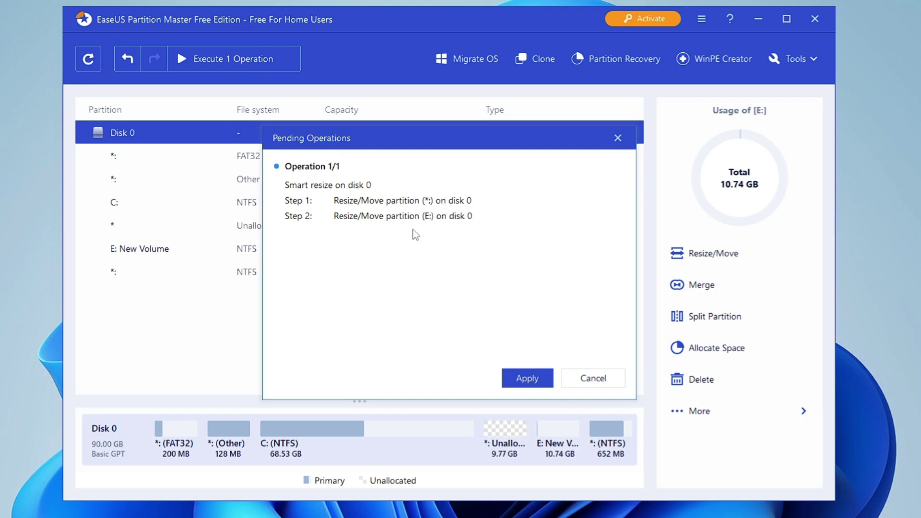
left_click(533, 379)
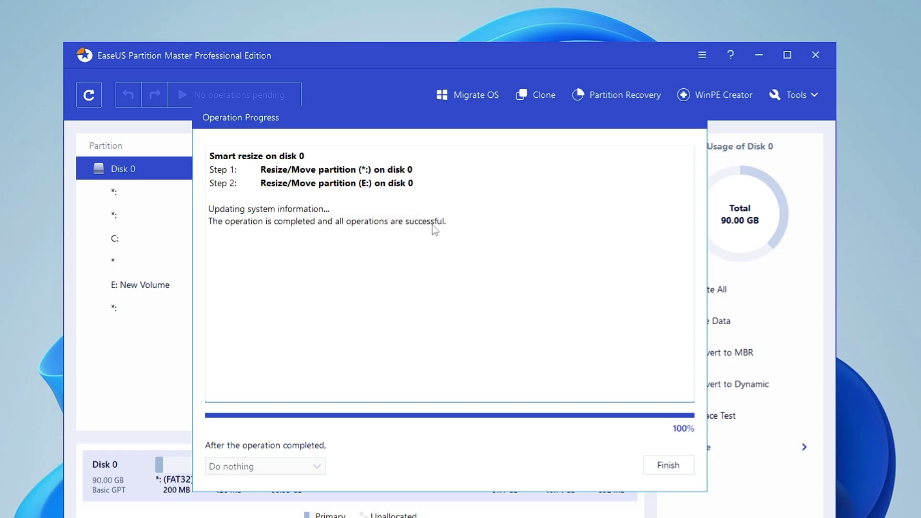
left_click(661, 466)
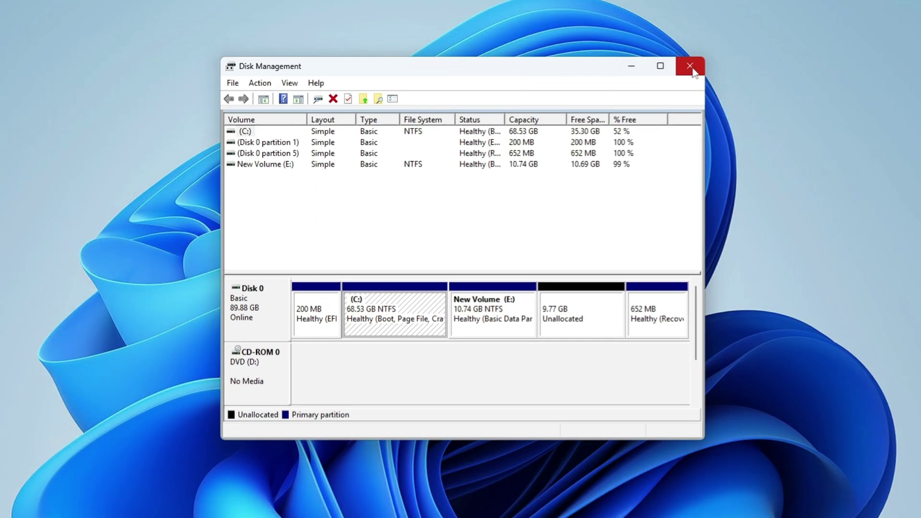
Reopen Disk Management via Win+X and select the C: partition next to the 9.77 GB free block.
left_click(691, 68)
key("super+x")
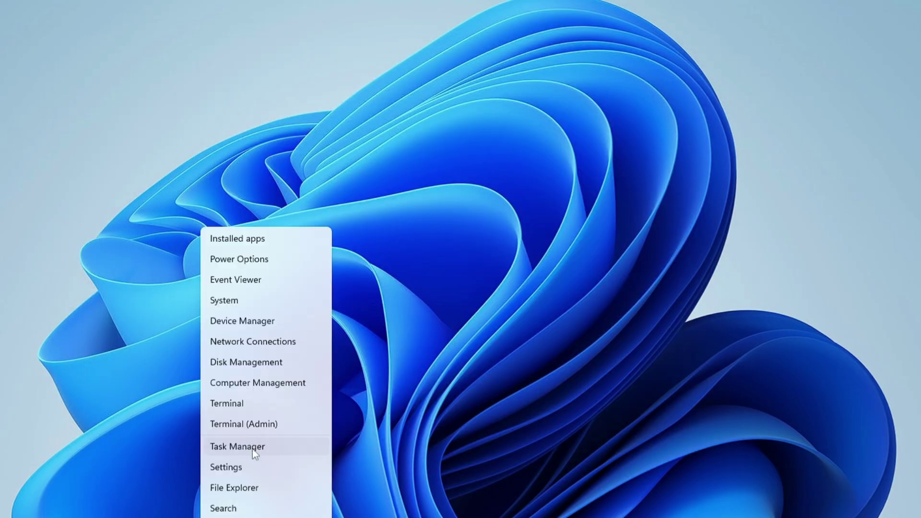
left_click(253, 362)
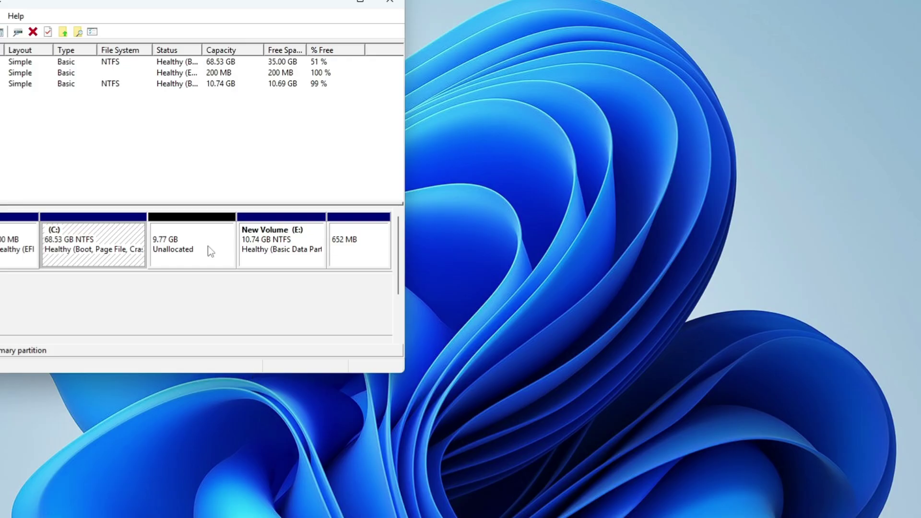
left_click_drag(204, 5, 521, 46)
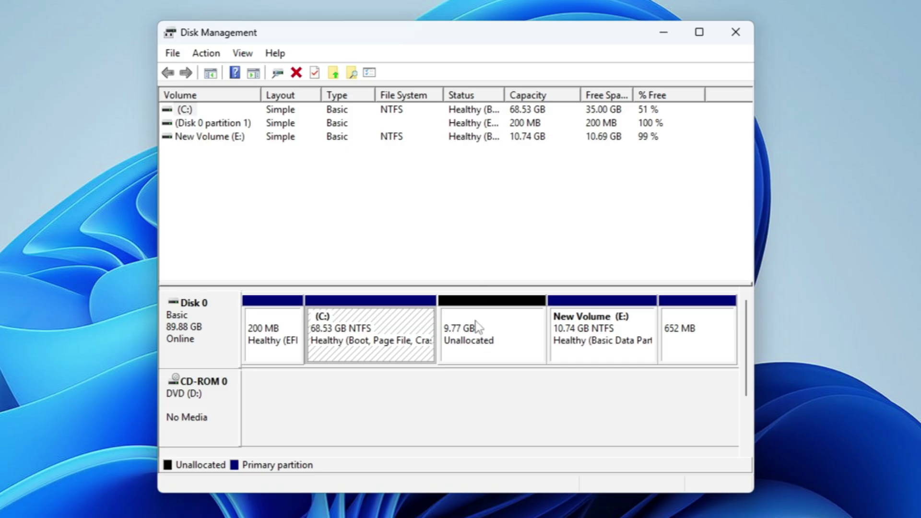
left_click(476, 328)
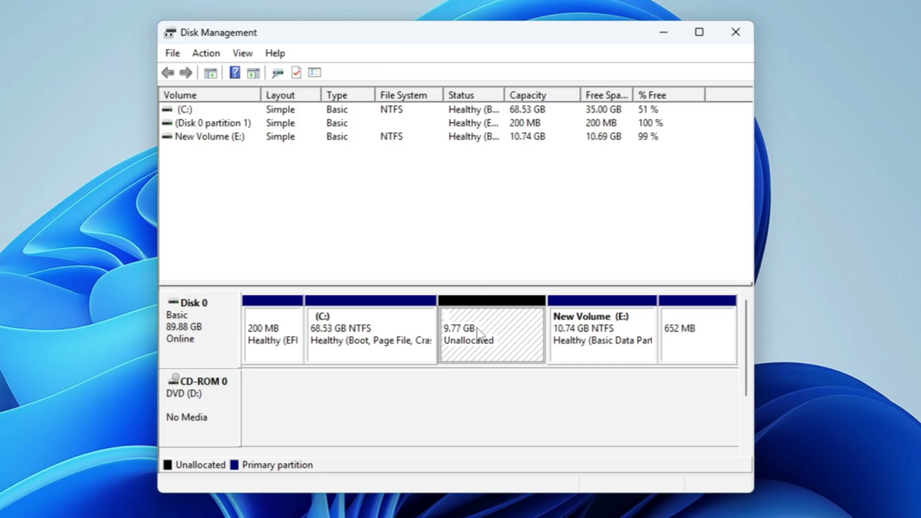
left_click(368, 330)
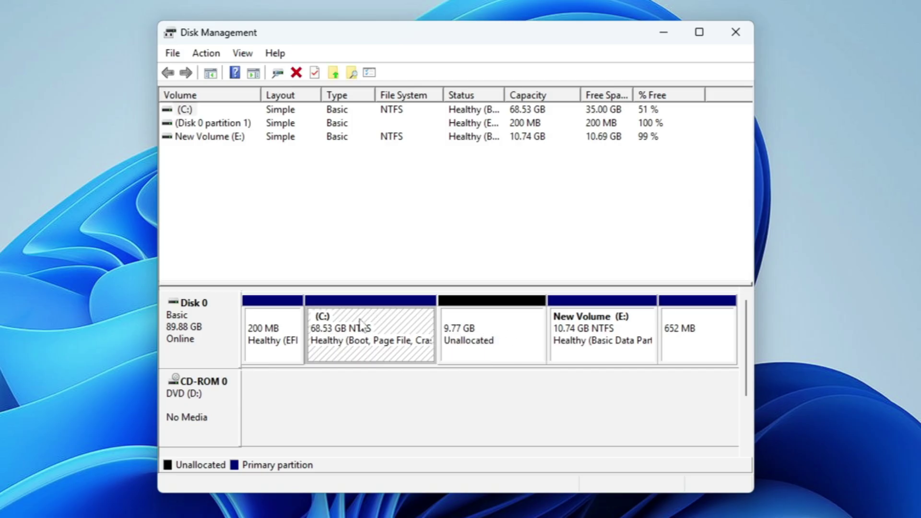
Extend C: with all 10001 MB of adjacent free space, making it 78.30 GB.
right_click(361, 324)
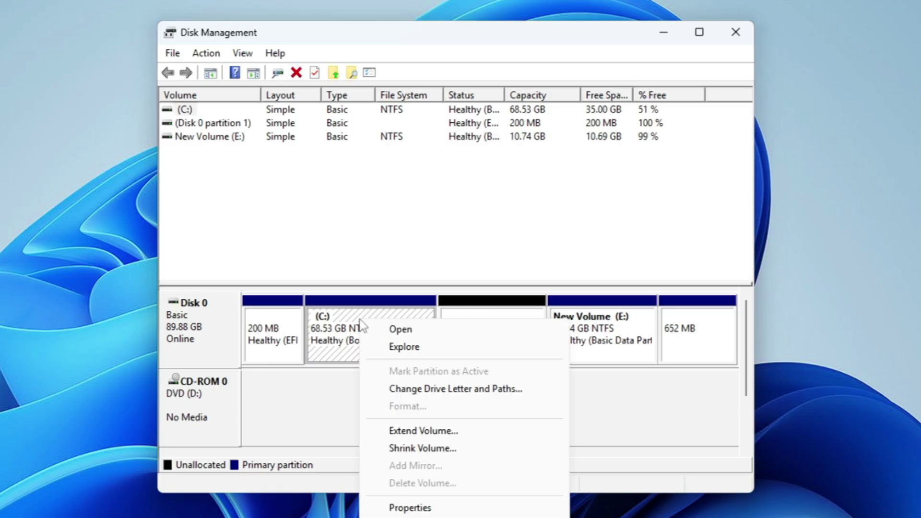
left_click(423, 430)
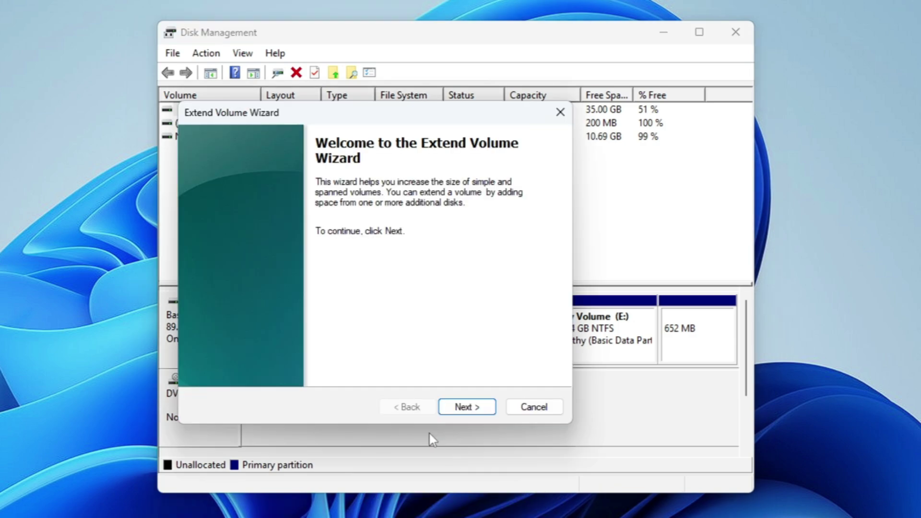
left_click(461, 408)
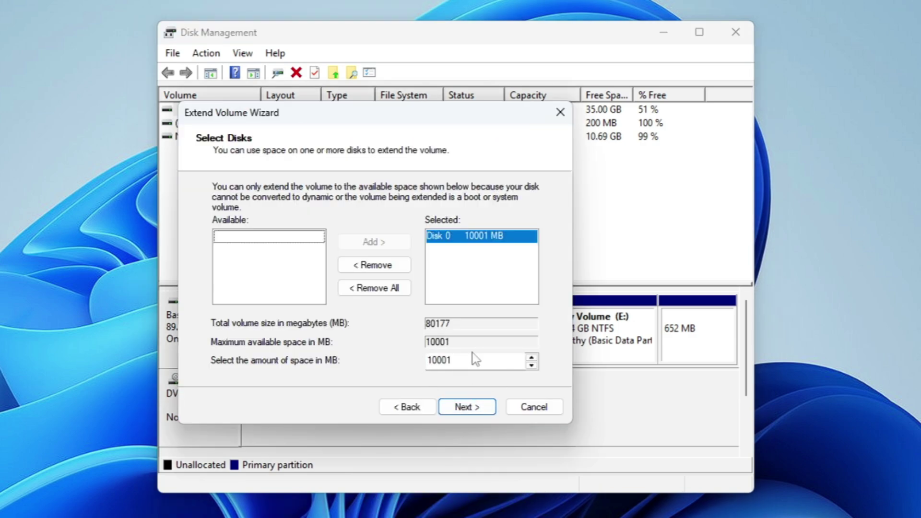
left_click(467, 406)
left_click(467, 407)
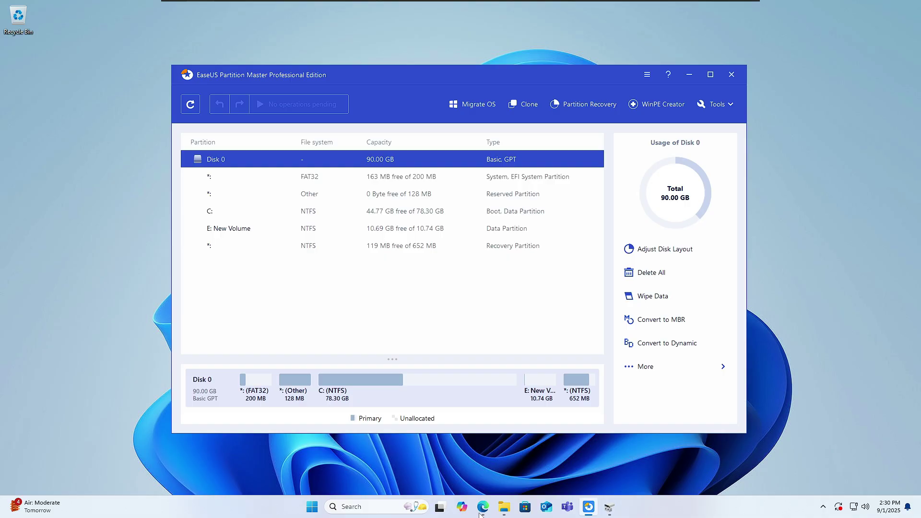
Switch to the EaseUS Installation Successful page in Edge after C: shows 78.30 GB.
left_click(483, 506)
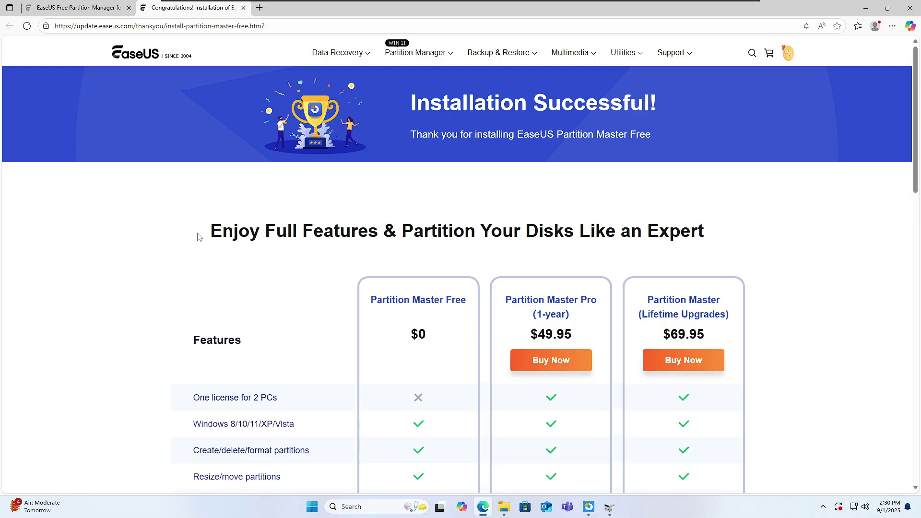
scroll(198, 236, "down", 1)
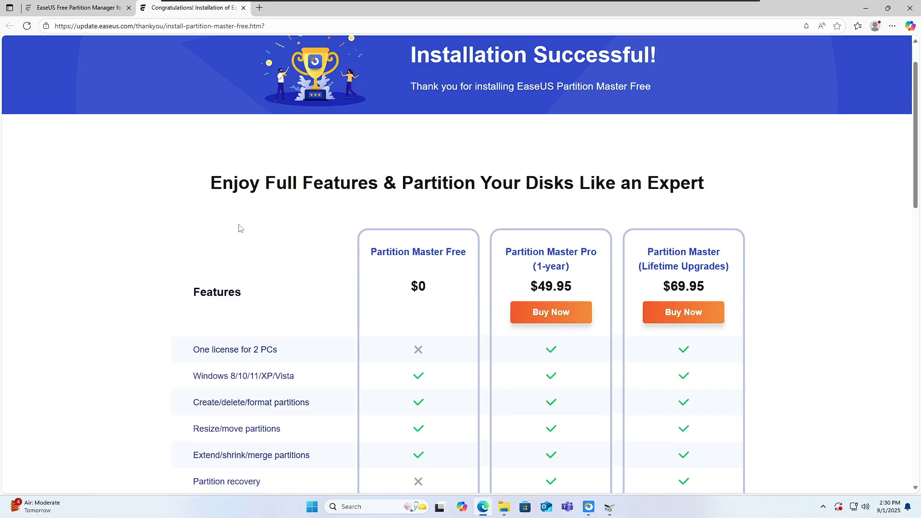